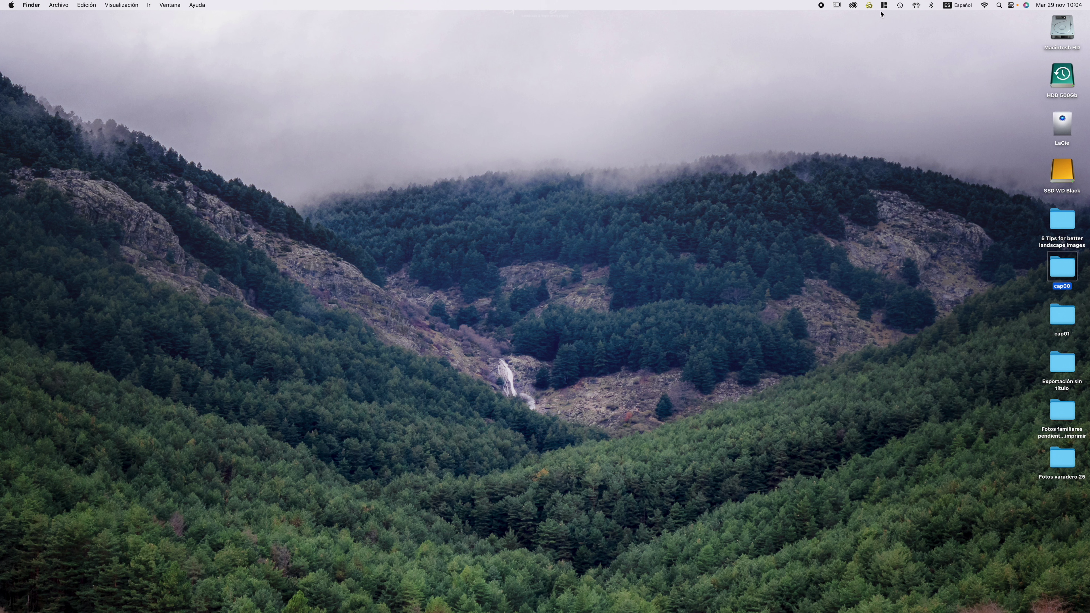
- Open the Adobe Creative Cloud app from its macOS menu bar icon
{"action": "left_click", "coordinate": [852, 5]}
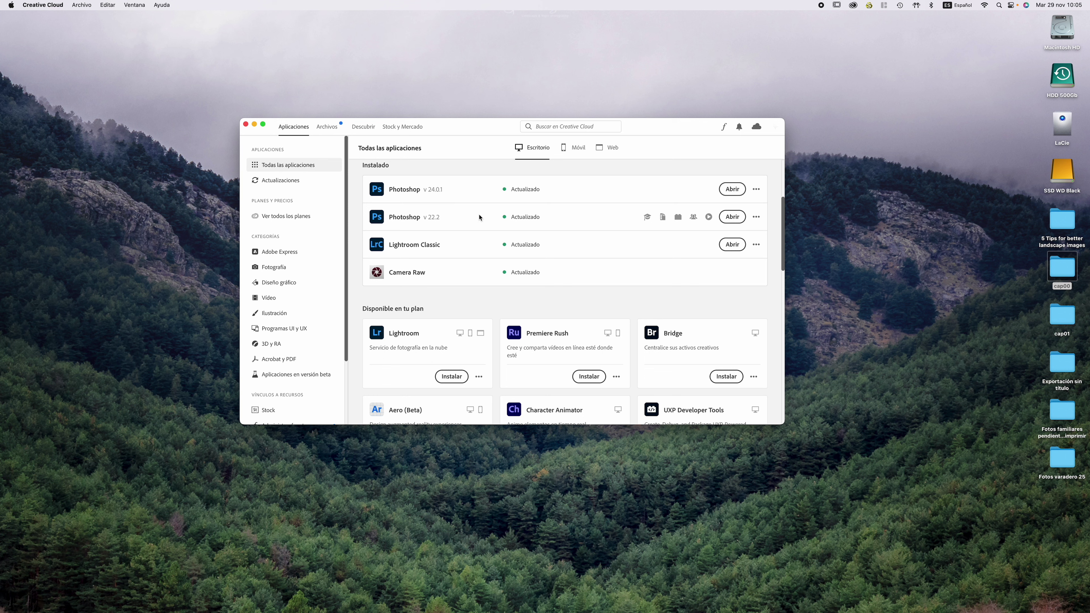
- Close the Creative Cloud window after confirming Lightroom Classic shows as Actualizado
{"action": "mouse_move", "coordinate": [562, 189]}
{"action": "left_click", "coordinate": [246, 125]}
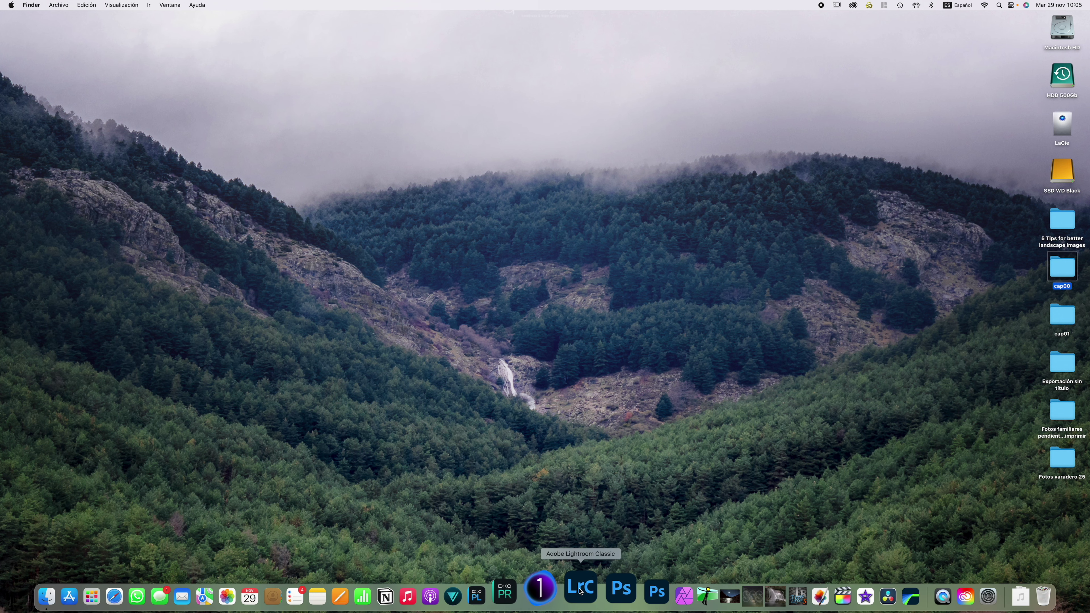
- Launch Lightroom Classic from the Dock with the Curso Lightroom catalog and make it full screen
{"action": "left_click", "coordinate": [579, 591]}
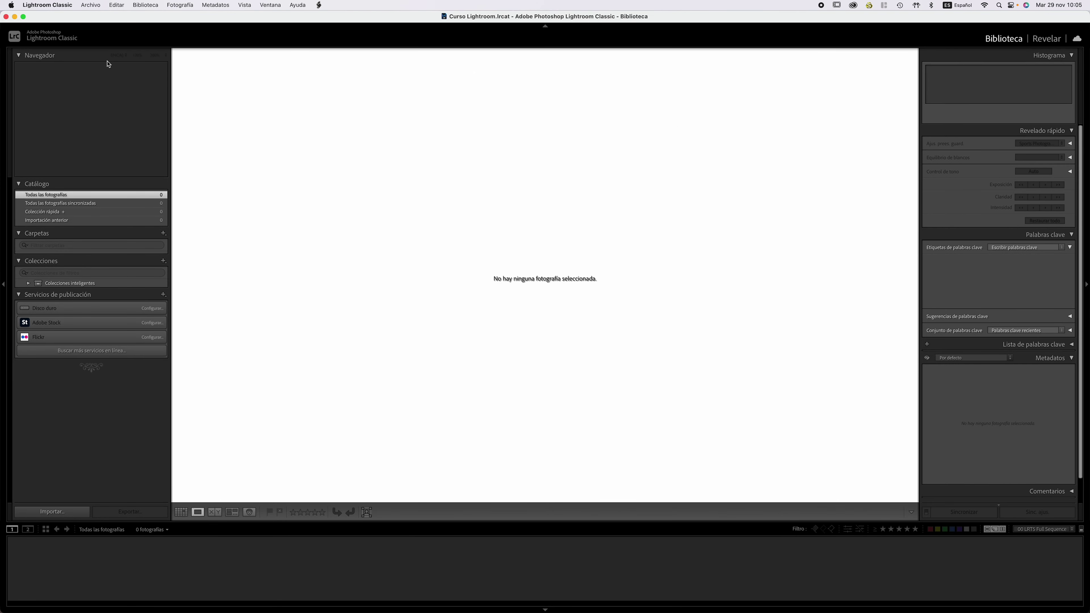
{"action": "left_click", "coordinate": [23, 18]}
{"action": "left_click", "coordinate": [23, 16]}
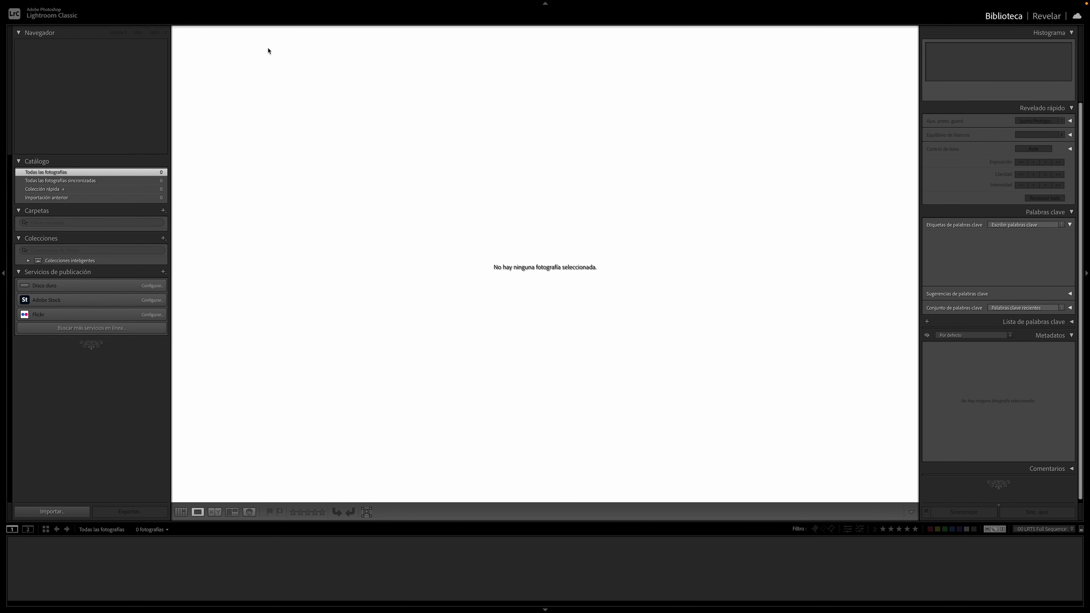
- Choose Mostrar todo from the module picker's context menu
{"action": "right_click", "coordinate": [958, 21]}
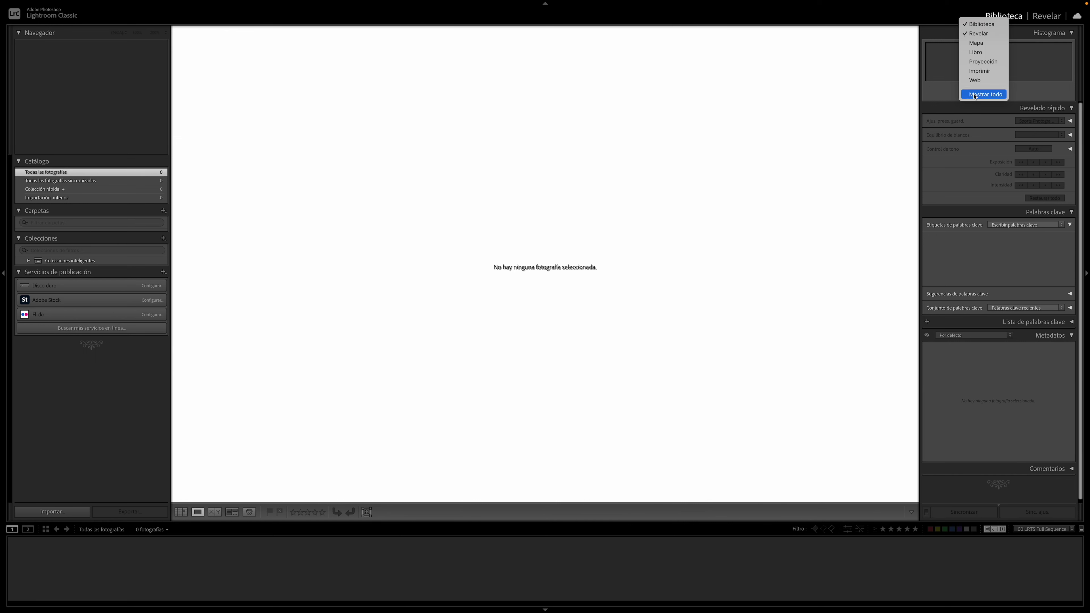
{"action": "left_click", "coordinate": [983, 95]}
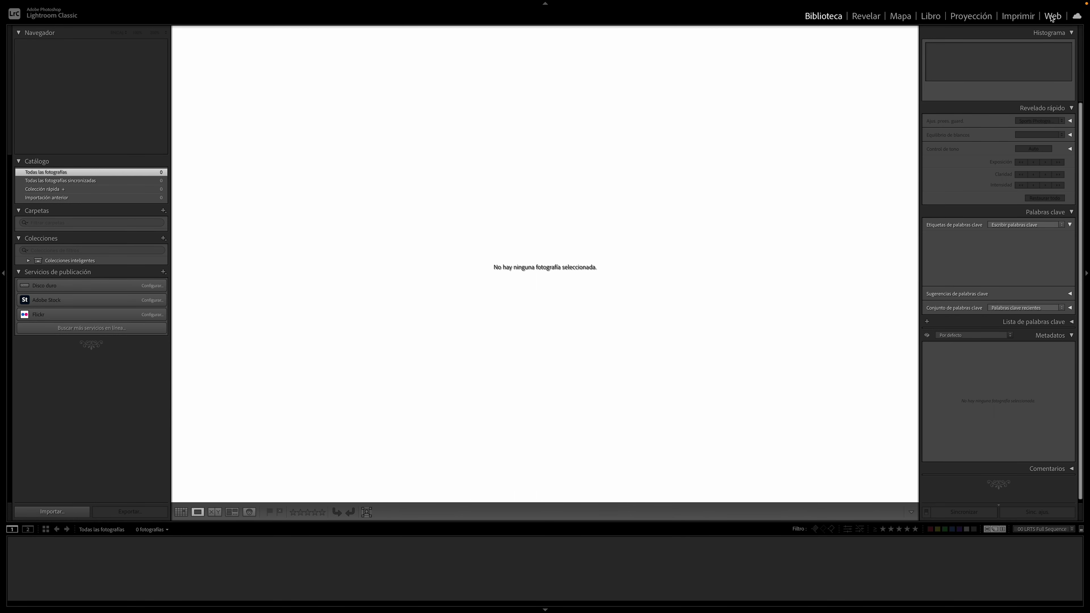
- Hide the Mapa, Libro and Proyección modules from the module picker
{"action": "right_click", "coordinate": [782, 20]}
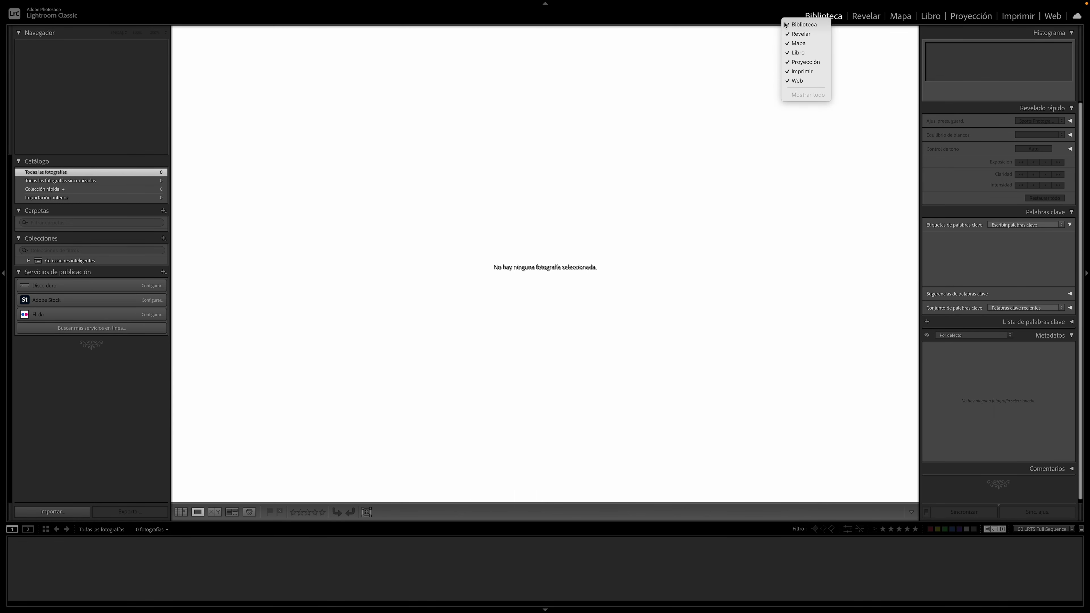
{"action": "left_click", "coordinate": [798, 44]}
{"action": "right_click", "coordinate": [786, 18]}
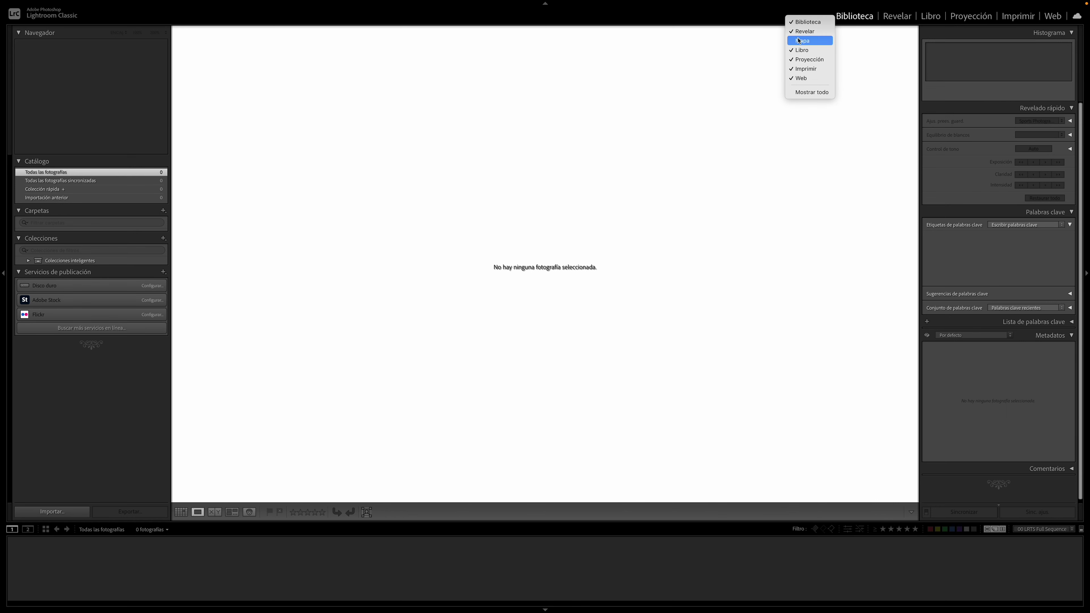
{"action": "left_click", "coordinate": [811, 50]}
{"action": "right_click", "coordinate": [815, 17]}
{"action": "left_click", "coordinate": [832, 60]}
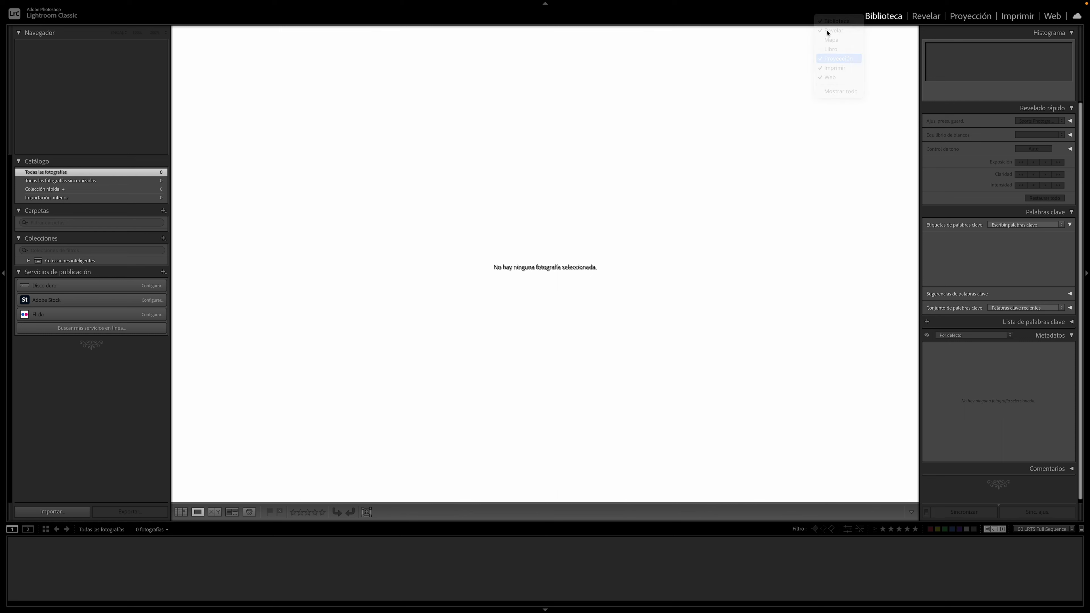
- Hide the remaining Proyección, Imprimir and Web modules, leaving Biblioteca and Revelar
{"action": "right_click", "coordinate": [831, 21]}
{"action": "left_click", "coordinate": [850, 69]}
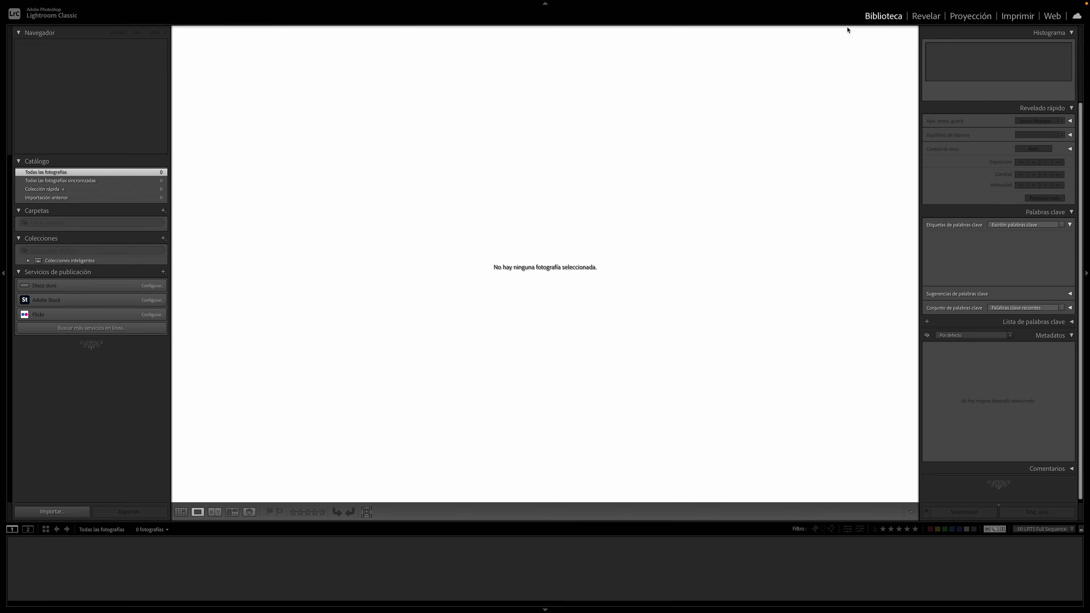
{"action": "right_click", "coordinate": [845, 19]}
{"action": "left_click", "coordinate": [856, 63]}
{"action": "right_click", "coordinate": [845, 21]}
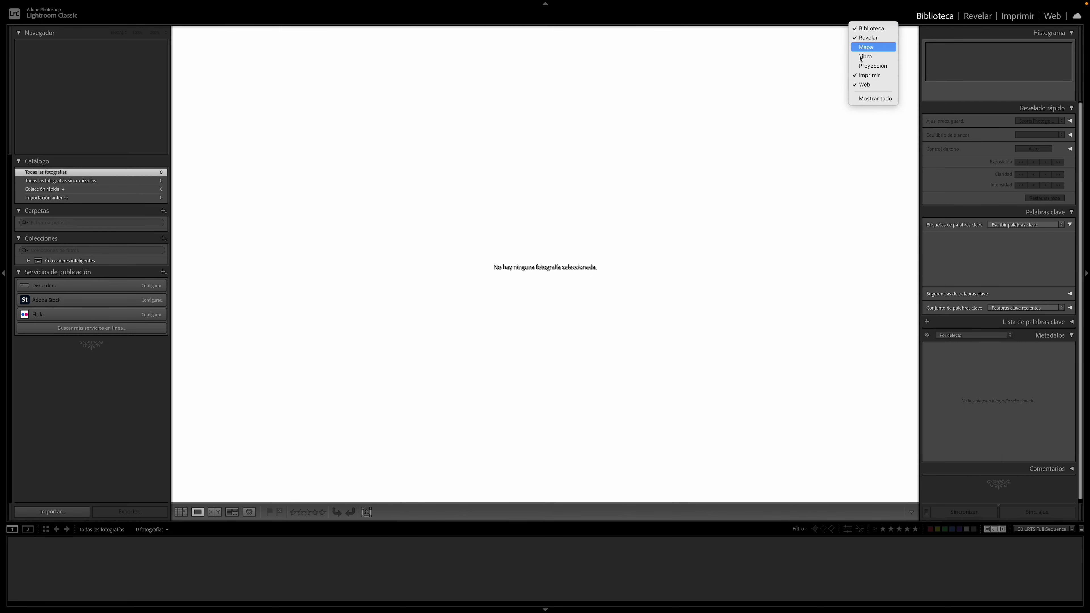
{"action": "left_click", "coordinate": [871, 75]}
{"action": "right_click", "coordinate": [862, 19]}
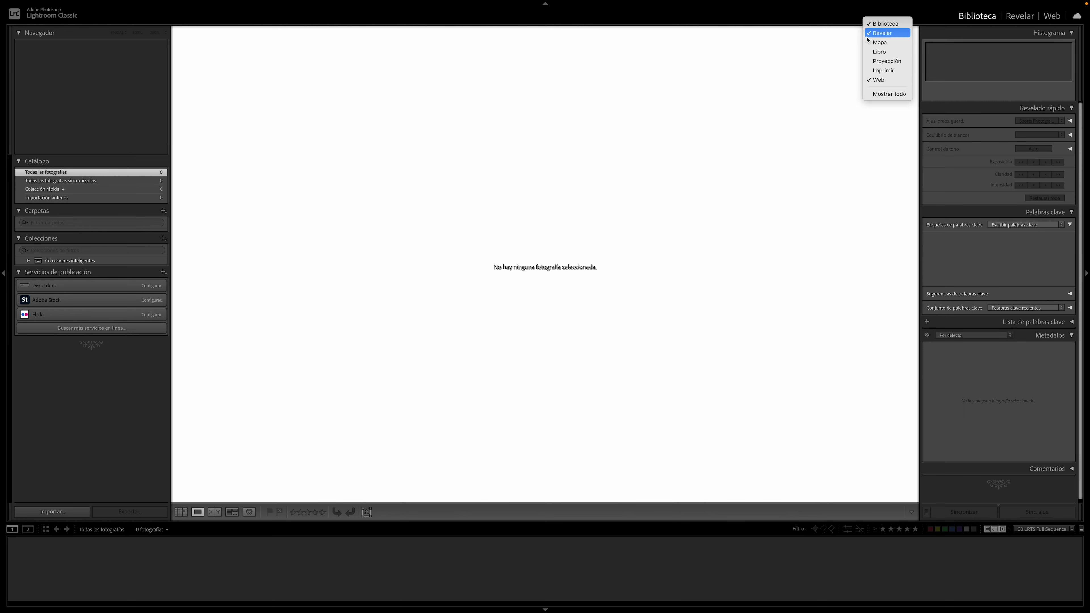
{"action": "left_click", "coordinate": [878, 80]}
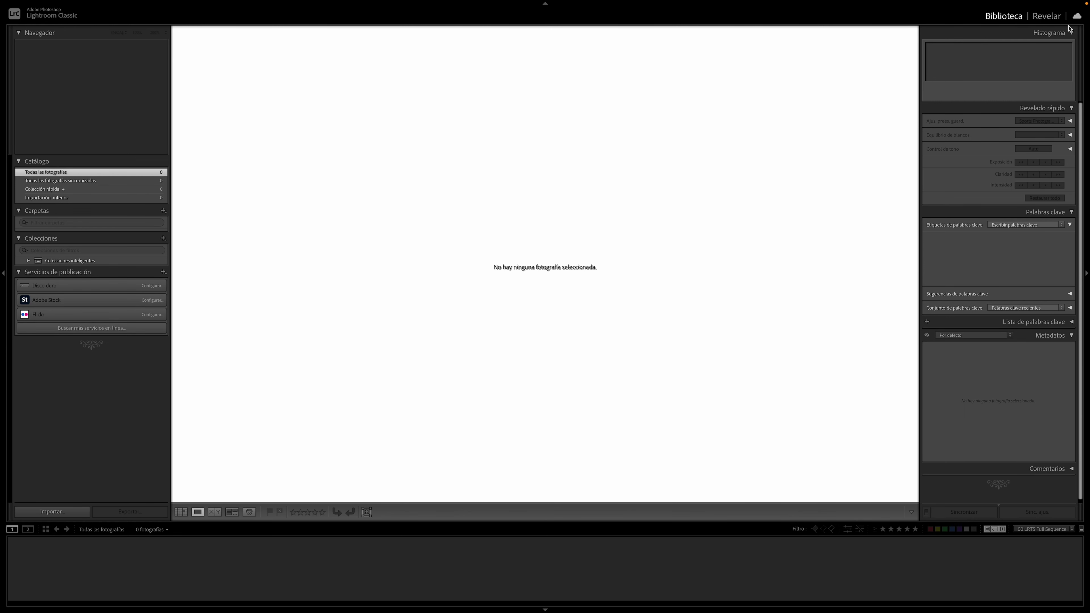
{"action": "left_click", "coordinate": [1077, 16]}
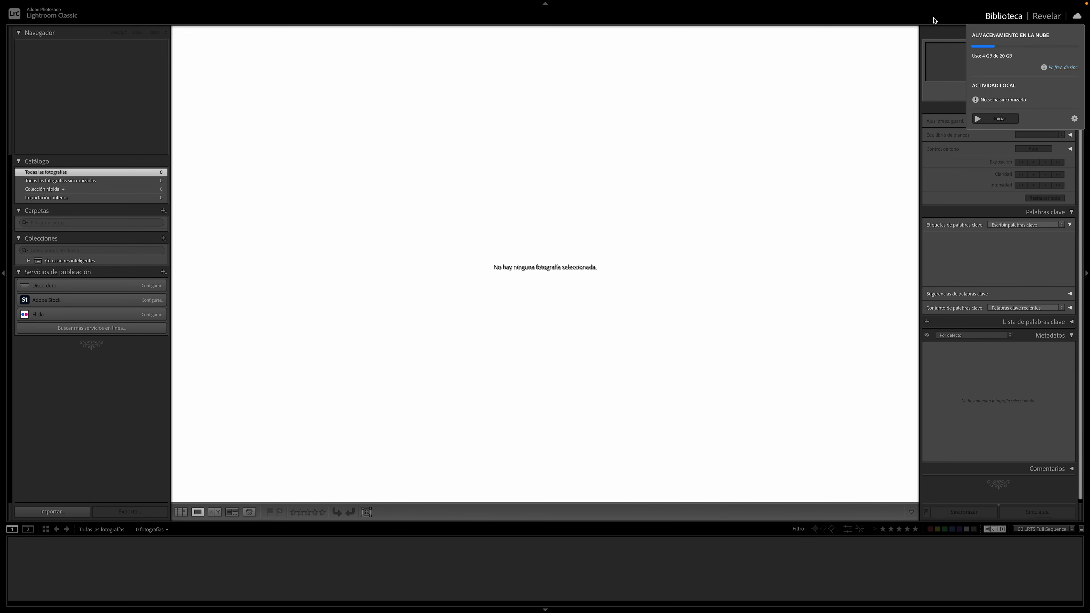
{"action": "left_click", "coordinate": [1046, 16]}
{"action": "left_click", "coordinate": [982, 20]}
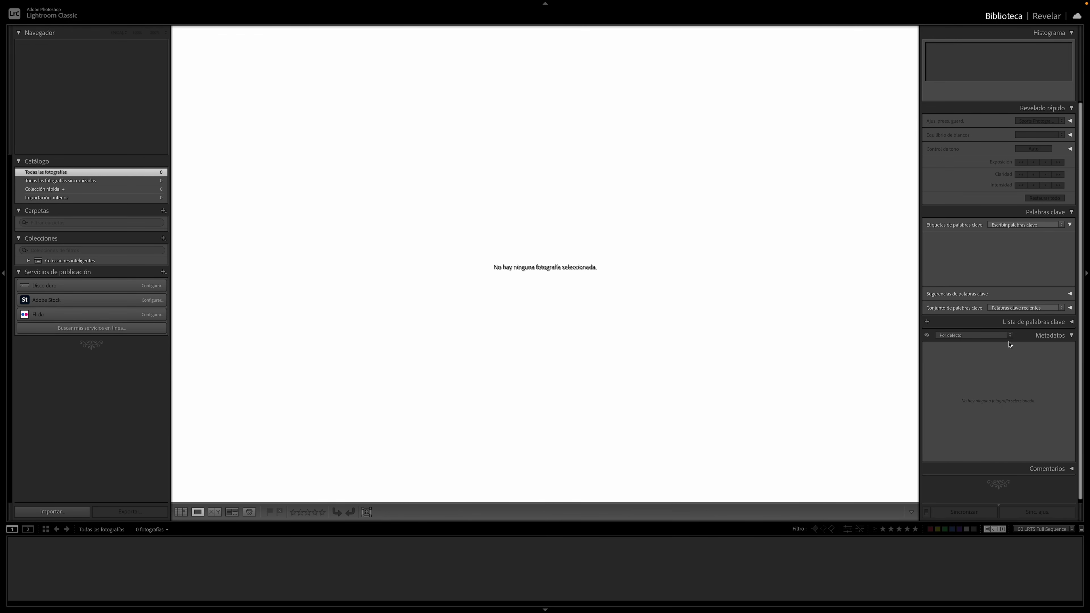
{"action": "left_click", "coordinate": [1045, 19]}
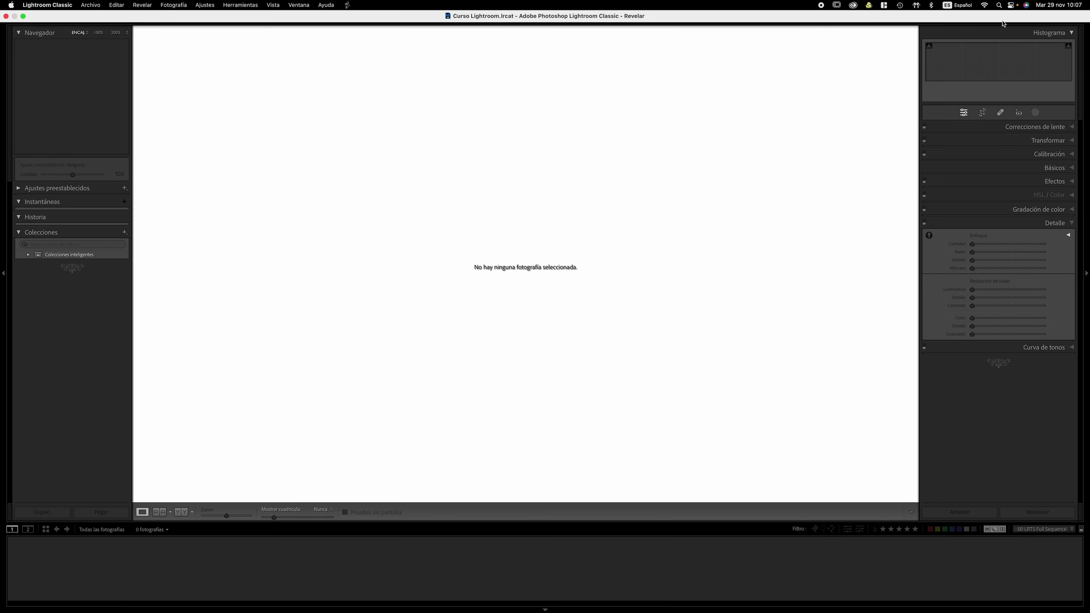
{"action": "left_click", "coordinate": [1004, 18]}
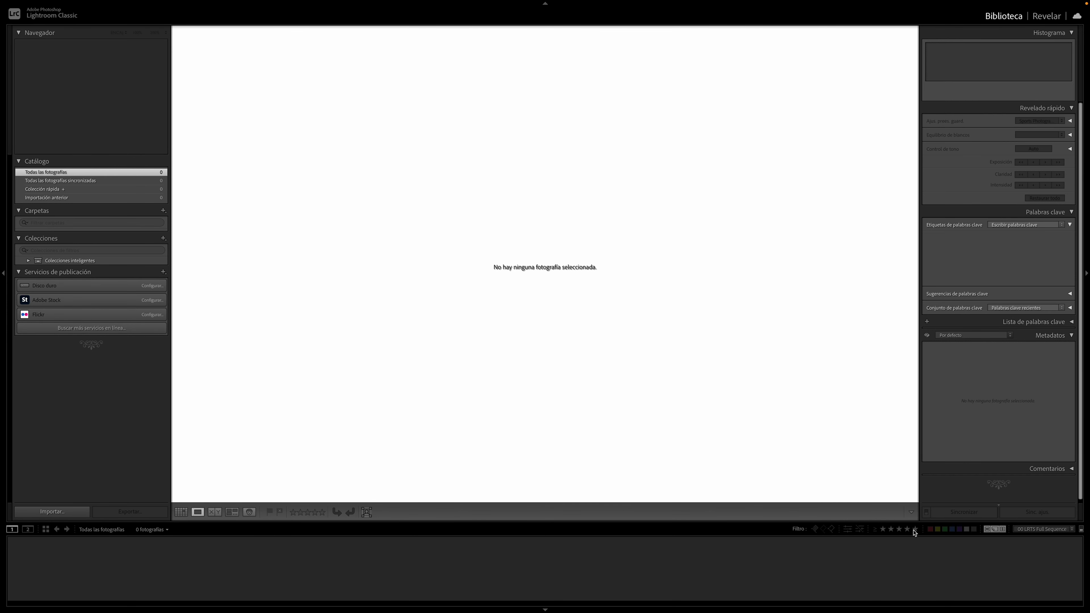
{"action": "left_click", "coordinate": [1082, 529]}
{"action": "left_click", "coordinate": [914, 532]}
{"action": "left_click", "coordinate": [1072, 529]}
{"action": "key", "text": "shift+Tab"}
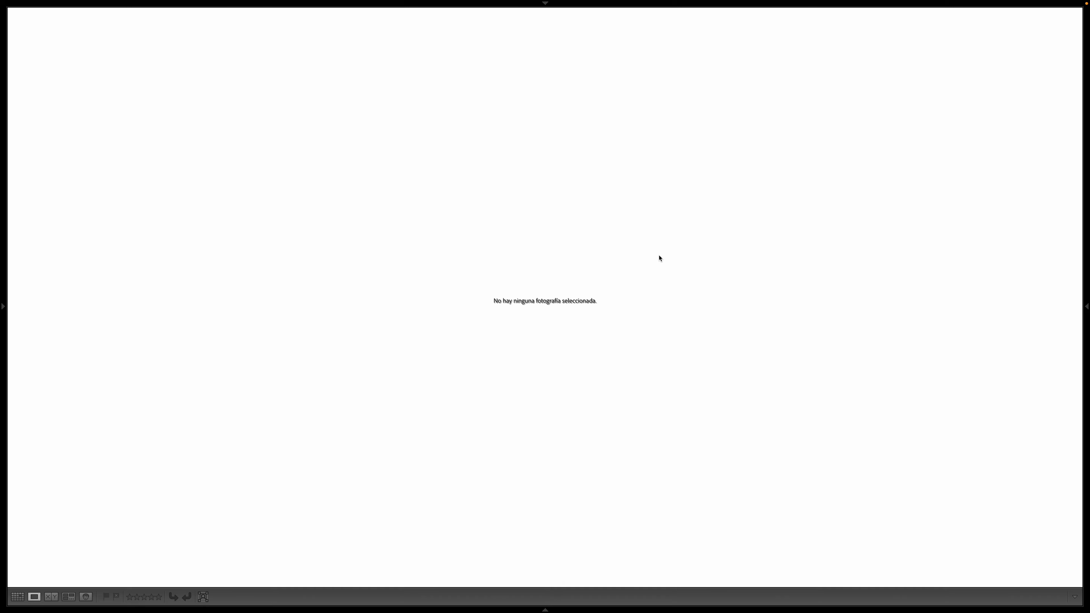
{"action": "key", "text": "shift+Tab"}
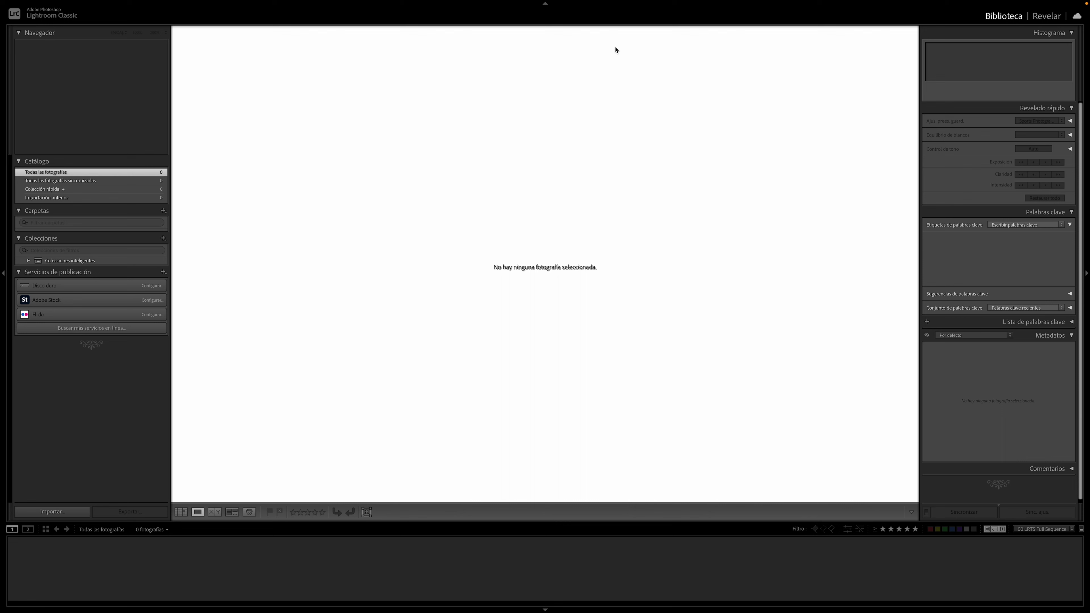
- Collapse the top module bar and the left Navegador, Catálogo and Colecciones panel
{"action": "left_click", "coordinate": [545, 4]}
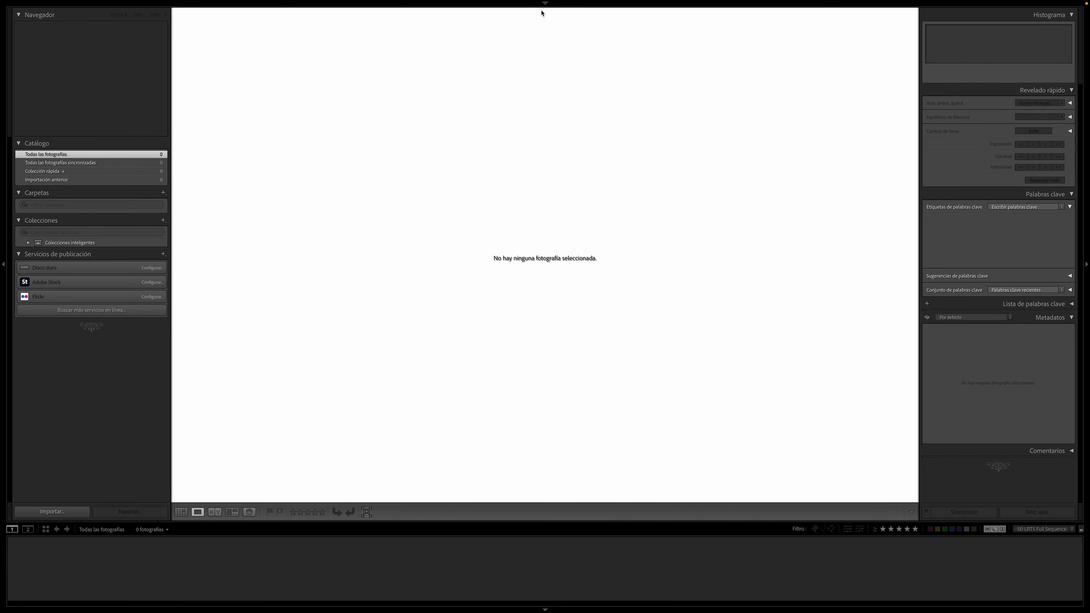
{"action": "left_click", "coordinate": [545, 5]}
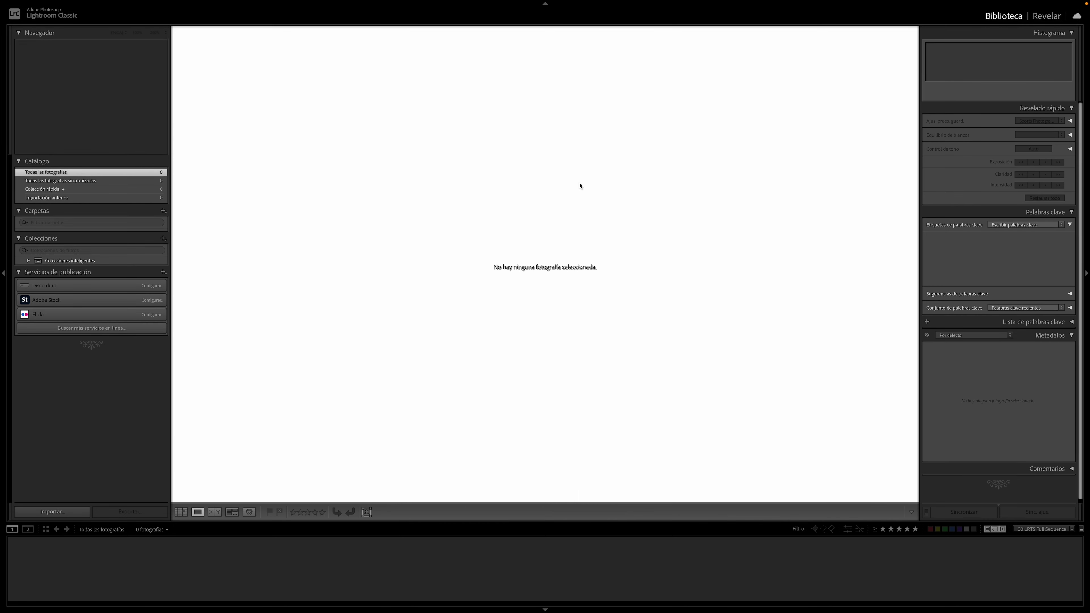
{"action": "mouse_move", "coordinate": [522, 3]}
{"action": "left_click", "coordinate": [546, 6]}
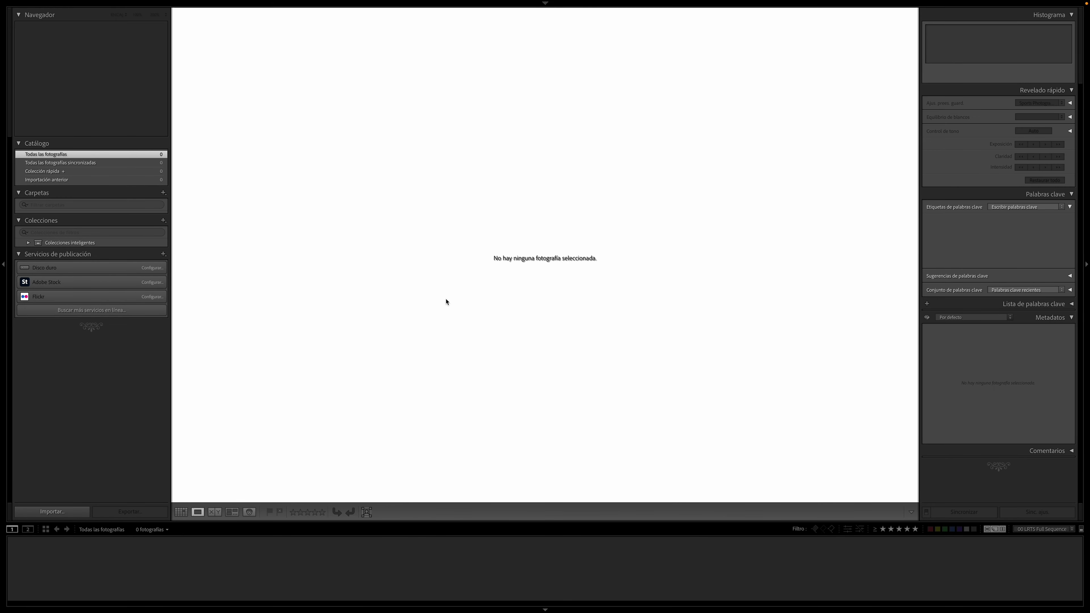
{"action": "left_click", "coordinate": [4, 264]}
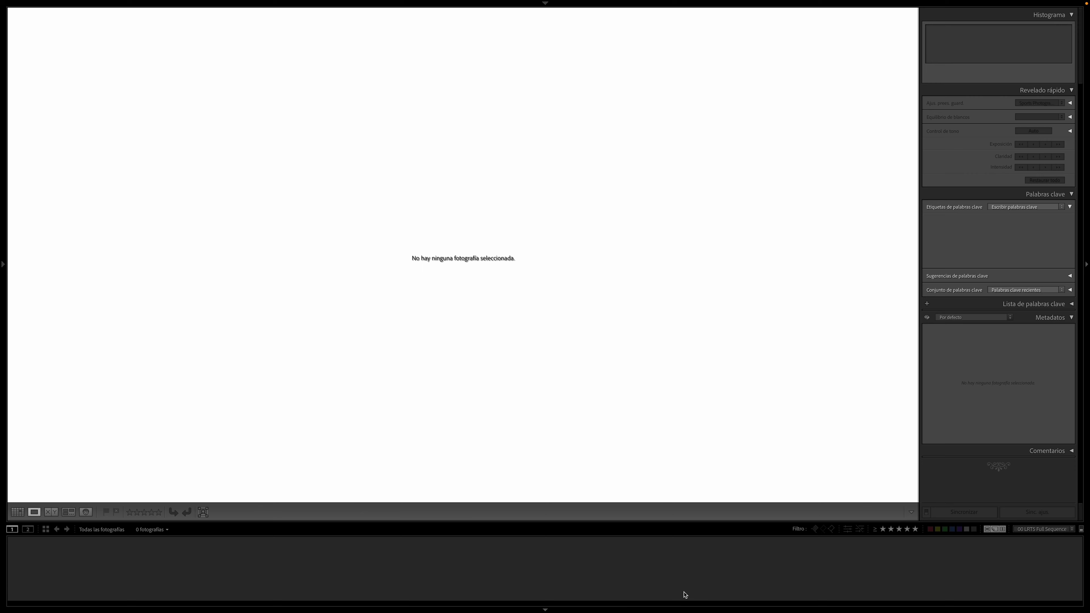
- Collapse the filmstrip and right panel, then toggle all panels with Shift+Tab
{"action": "left_click", "coordinate": [545, 609]}
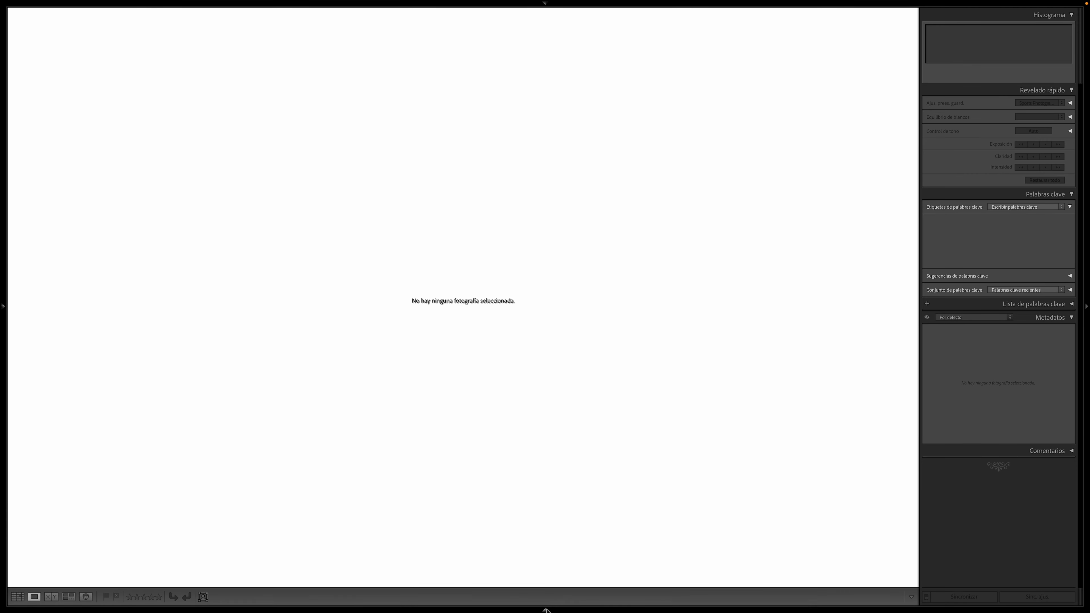
{"action": "left_click", "coordinate": [1086, 306]}
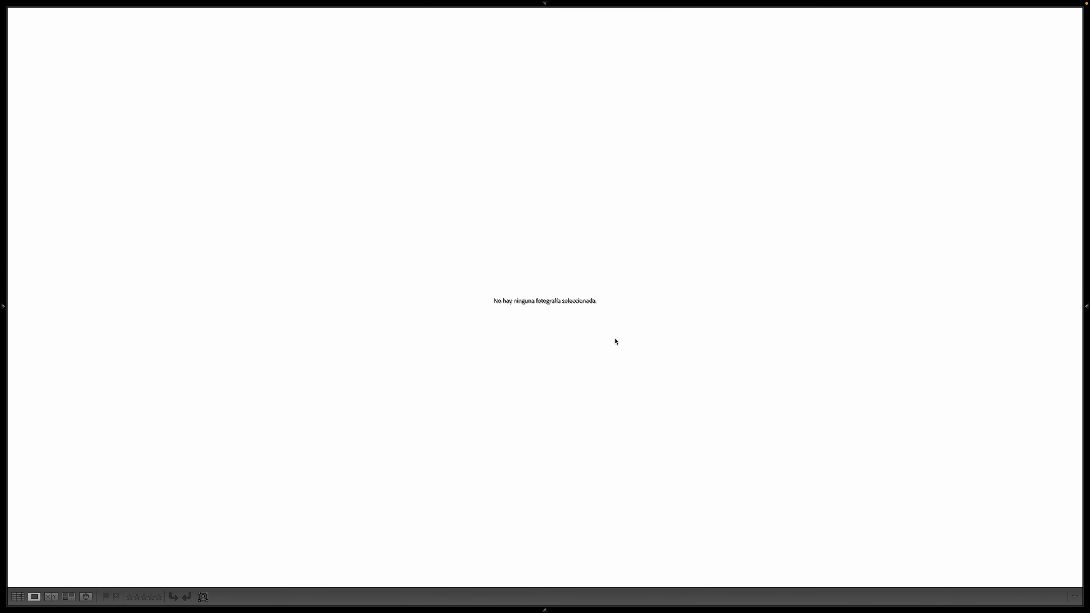
{"action": "key", "text": "shift+Tab"}
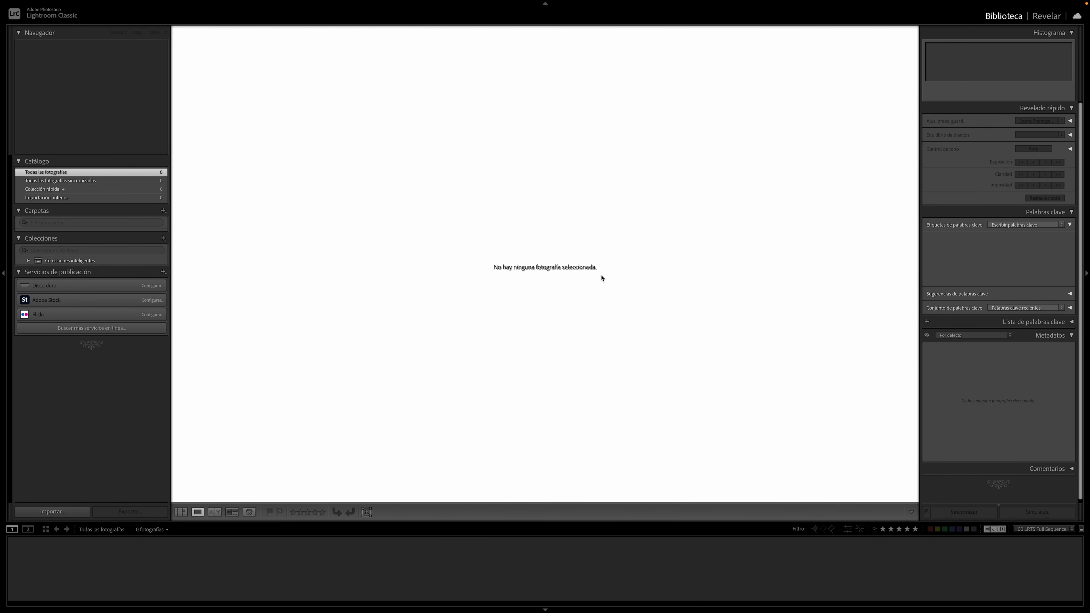